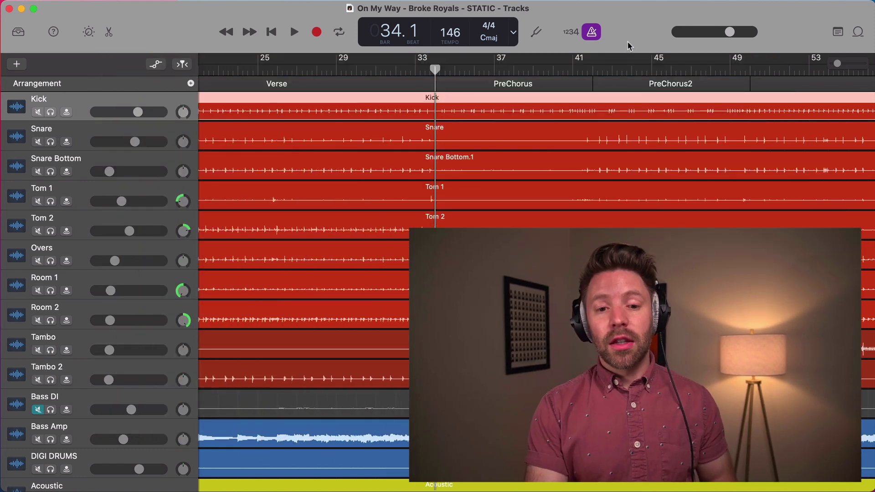
Play the song with the metronome on from bar 34 in the PreChorus and stop playback.
key(space)
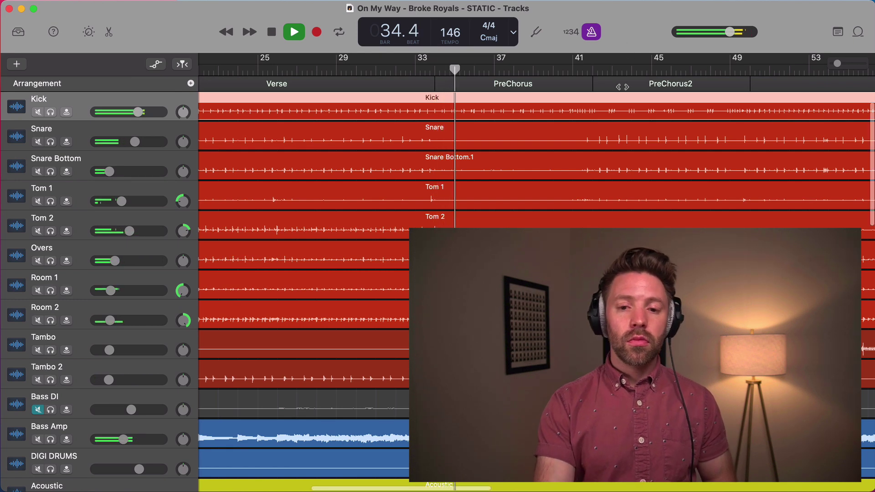
scroll(537, 159, right, 5)
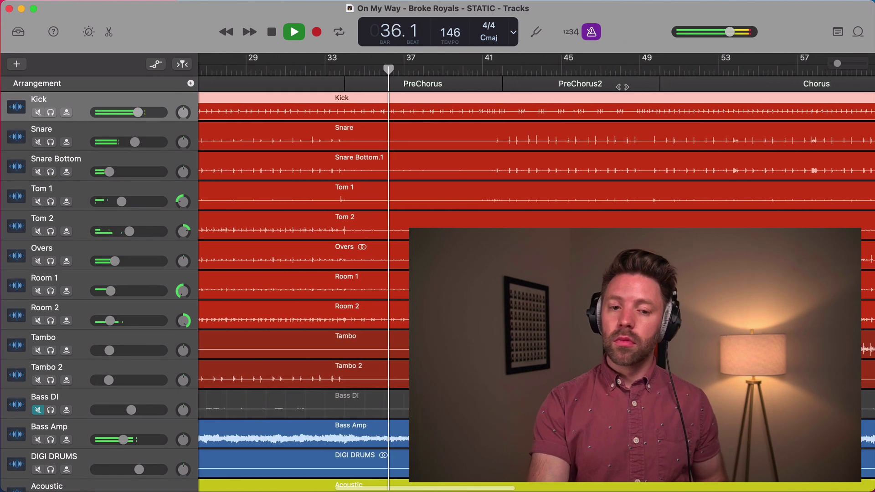
key(space)
scroll(537, 228, right, 2)
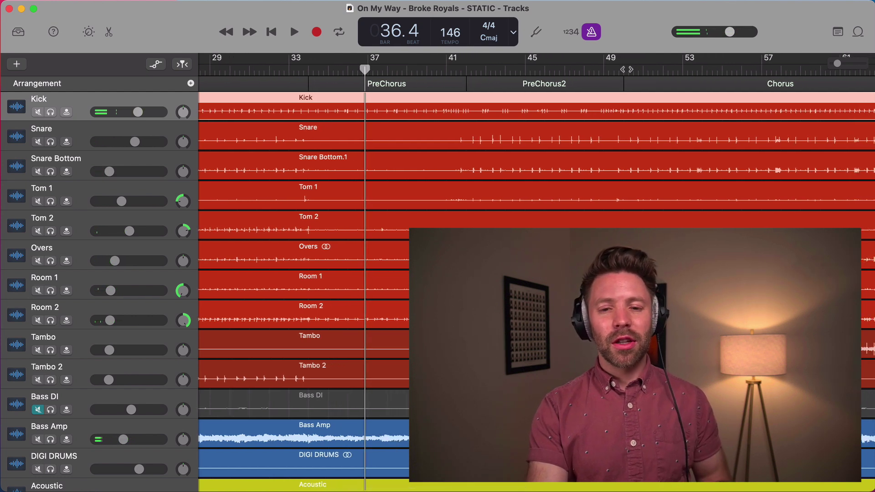
Play the opening of the Chorus from bar 50 with the metronome on and stop playback.
click(624, 70)
key(space)
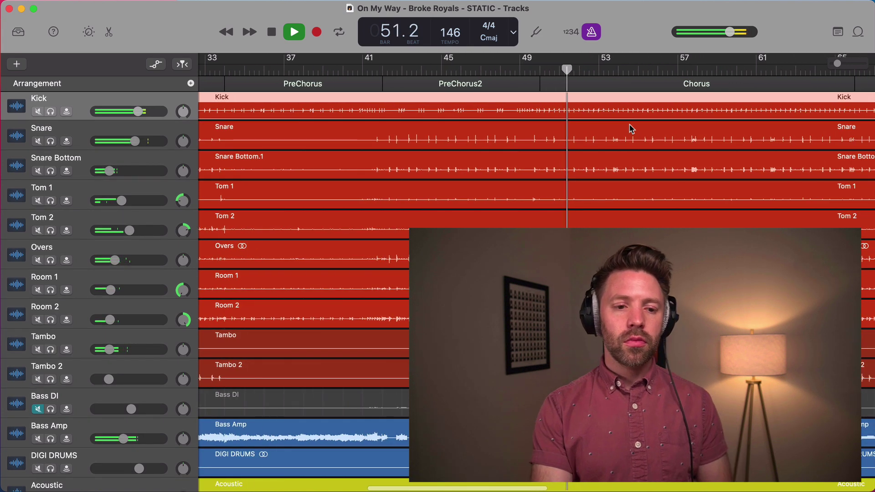
key(space)
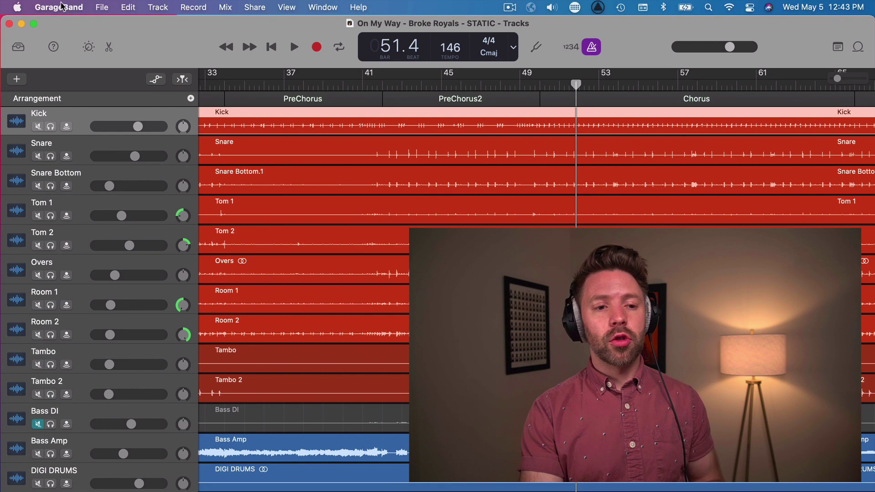
Open the Metronome preferences.
click(54, 5)
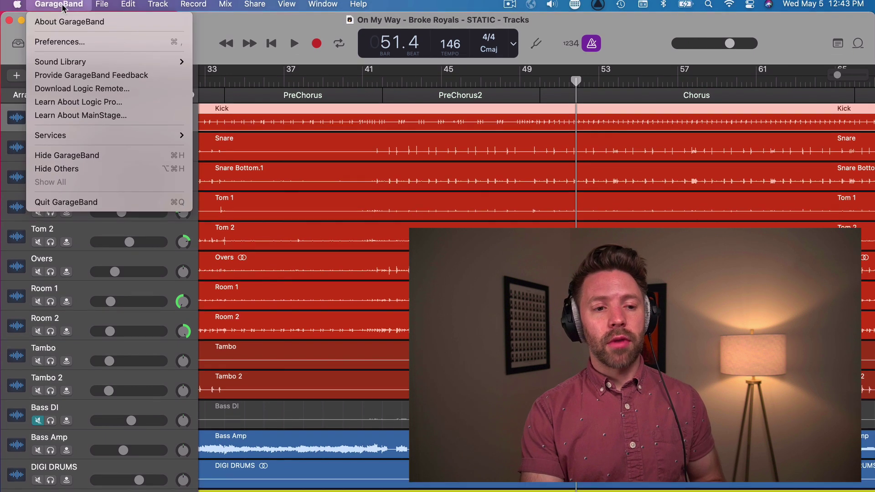
click(65, 30)
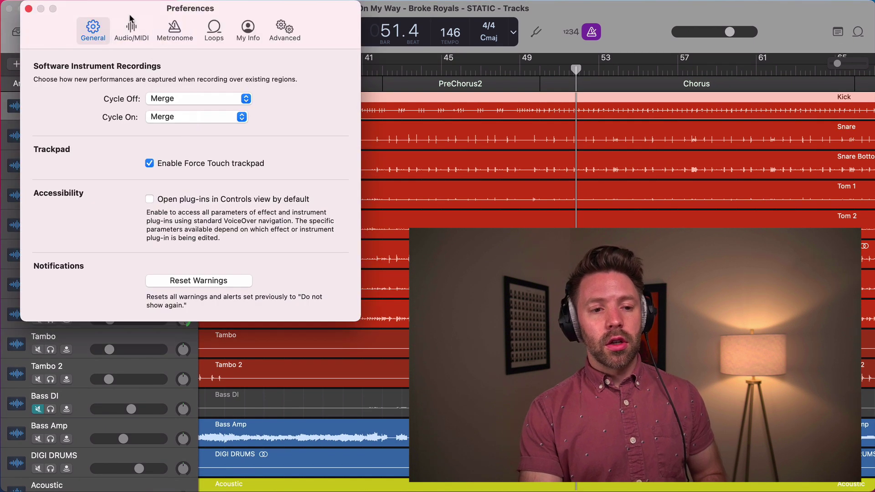
click(175, 30)
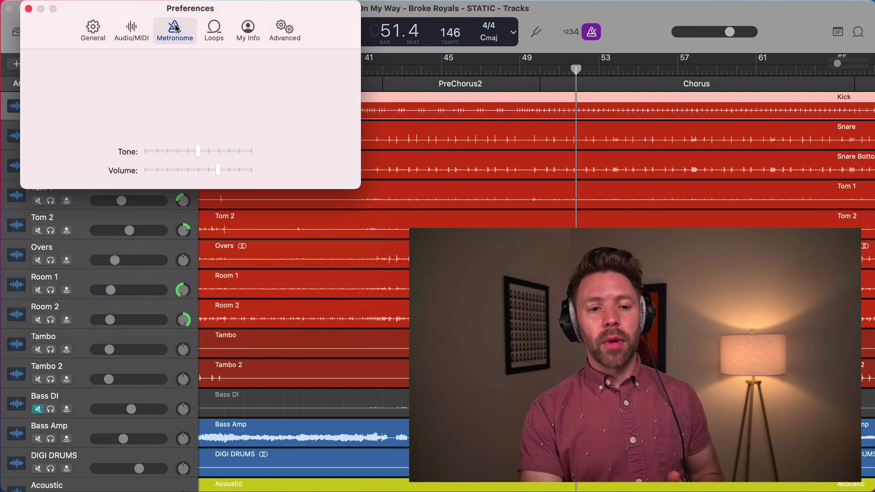
Play the Chorus from bar 50, raise the metronome's volume and tone almost to maximum, and close the preferences.
click(542, 69)
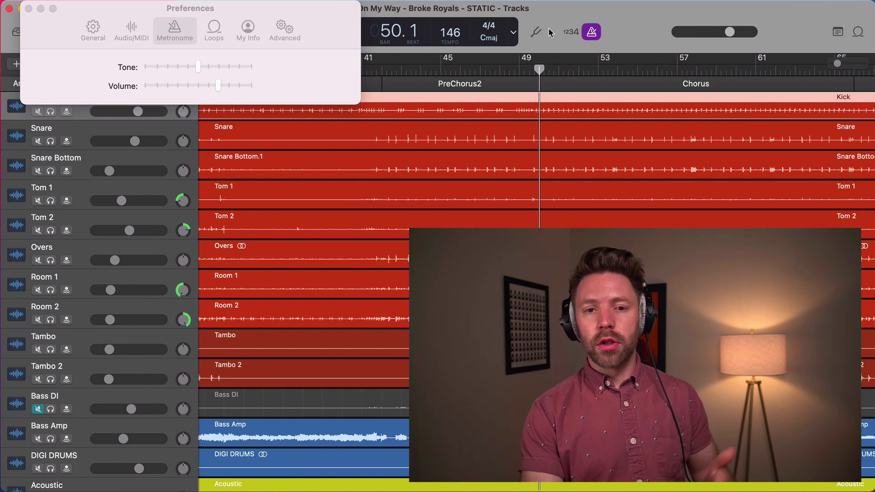
key(space)
drag(225, 86, 258, 88)
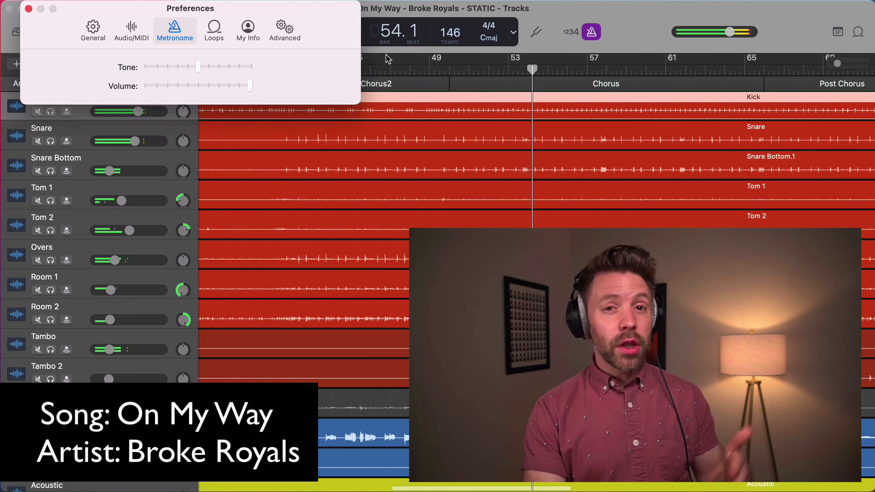
drag(198, 67, 248, 72)
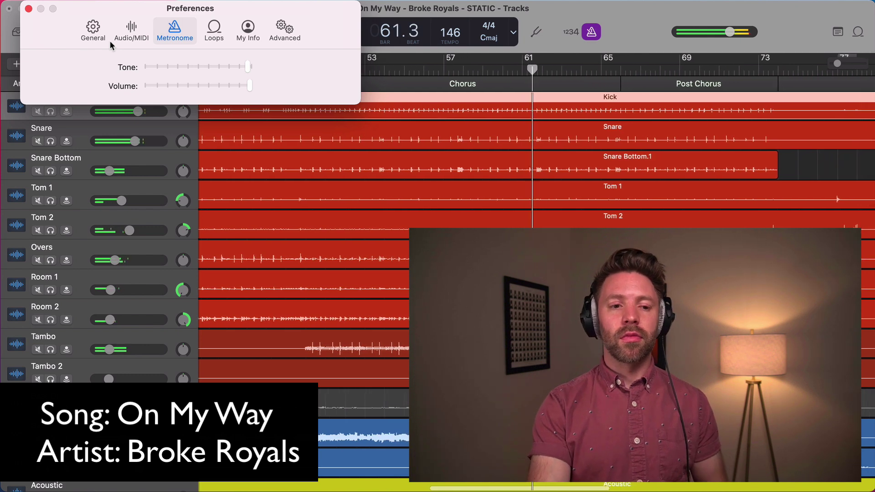
click(530, 10)
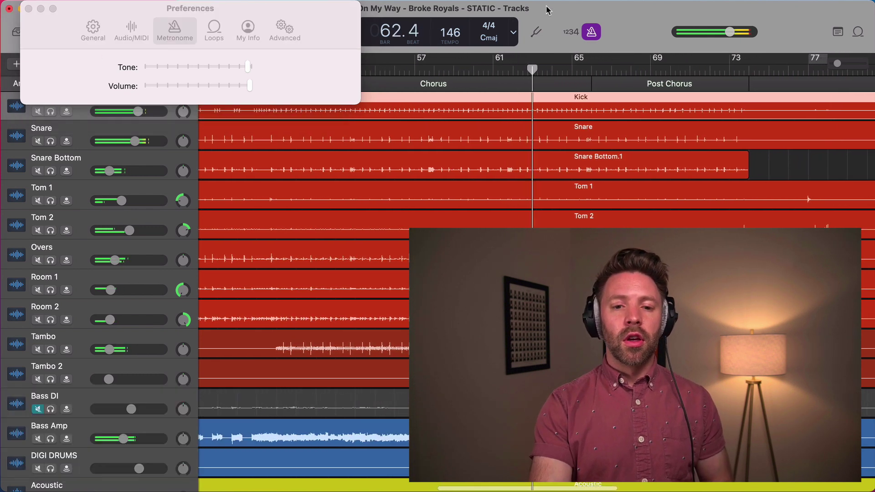
click(28, 10)
Turn off the built-in metronome and unmute the CLICK track above the Kick track.
scroll(358, 98, up, 1)
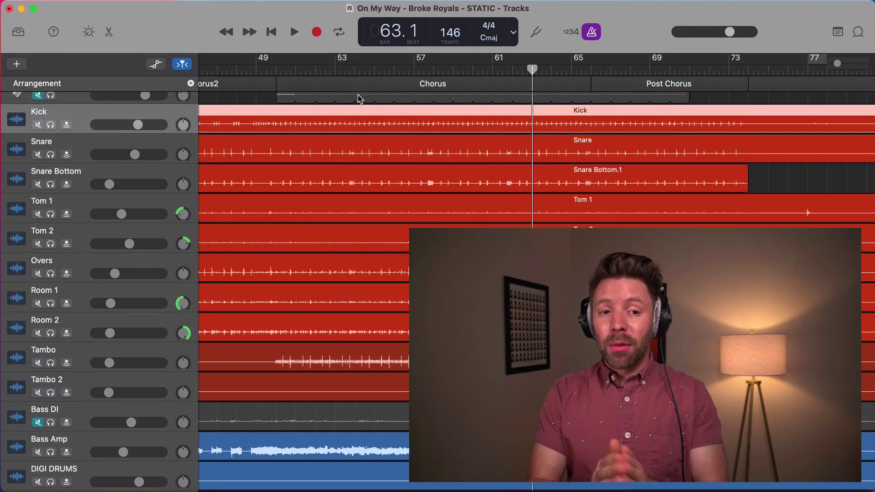
scroll(357, 97, up, 2)
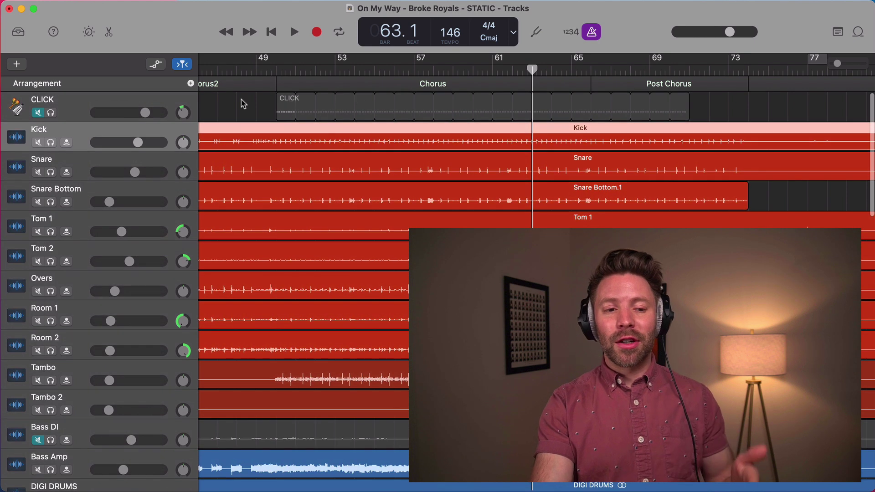
click(85, 108)
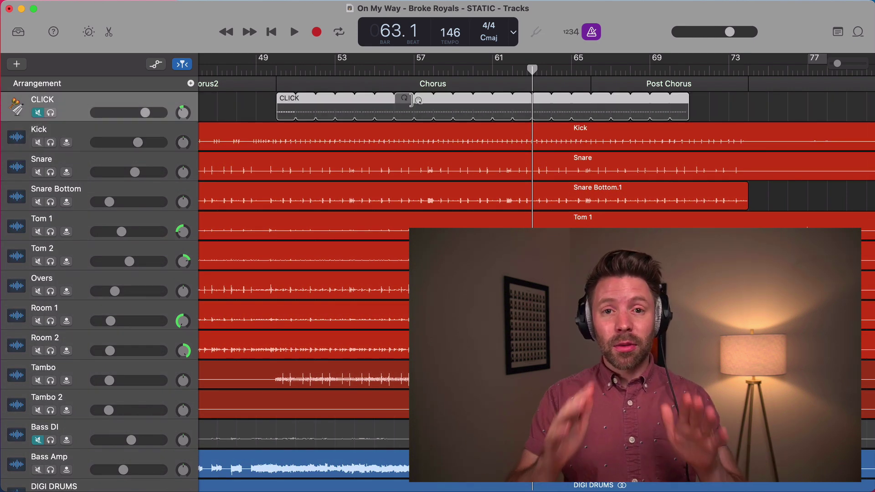
click(596, 34)
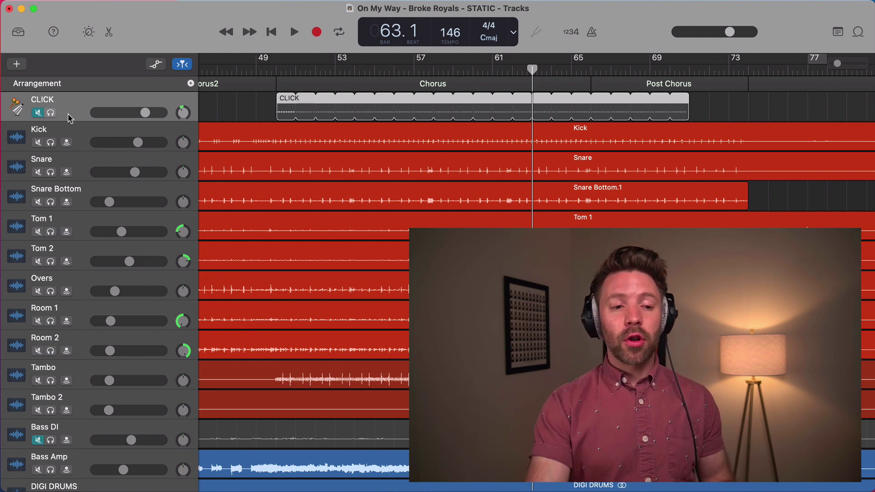
click(39, 113)
Play the Chorus from bar 50 and raise the CLICK track's volume close to maximum while listening.
scroll(296, 136, left, 3)
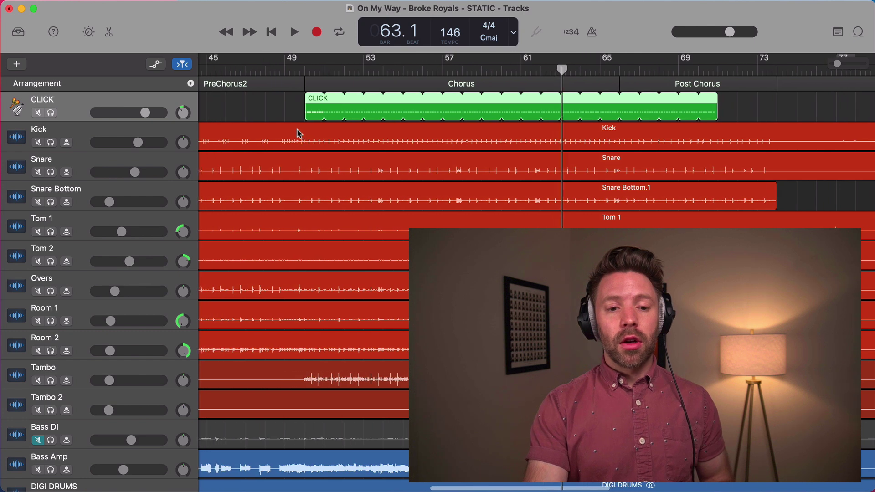
click(317, 71)
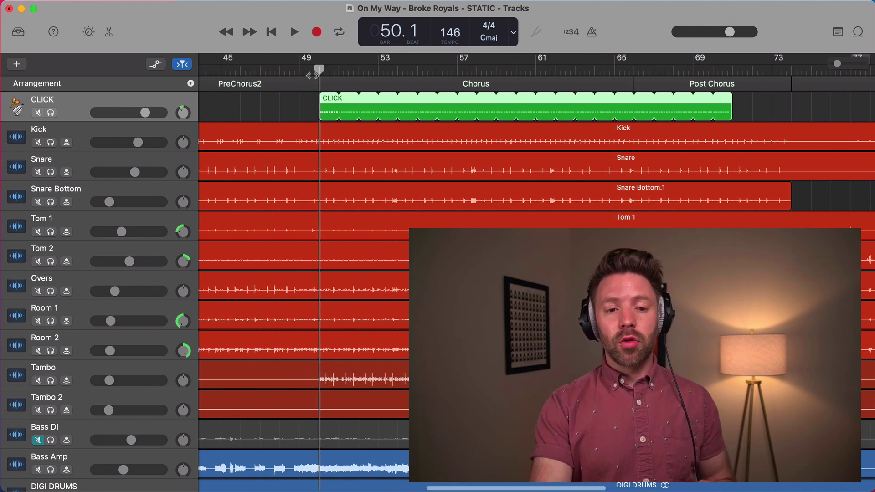
key(space)
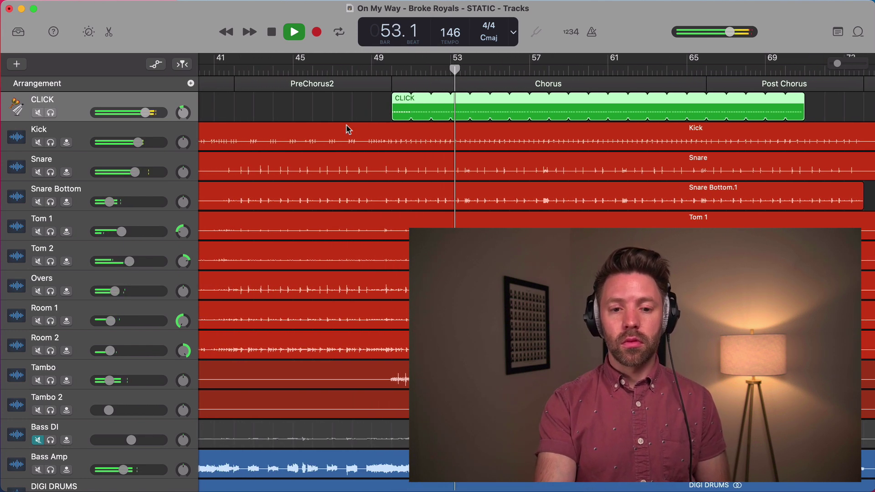
mouse_move(153, 113)
mouse_down()
mouse_move(163, 113)
mouse_move(126, 113)
mouse_move(162, 113)
mouse_up()
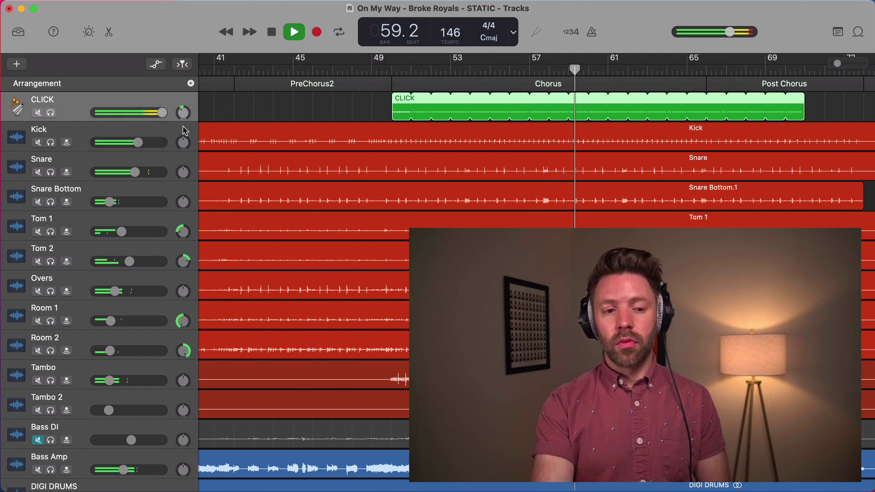
key(space)
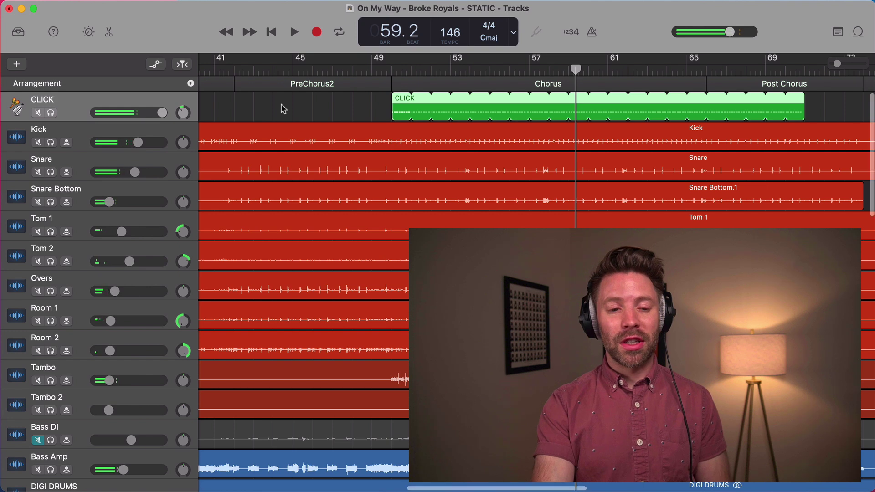
Lower the CLICK track's volume to about two thirds of its range while playing the song from the beginning.
scroll(292, 110, left, 15)
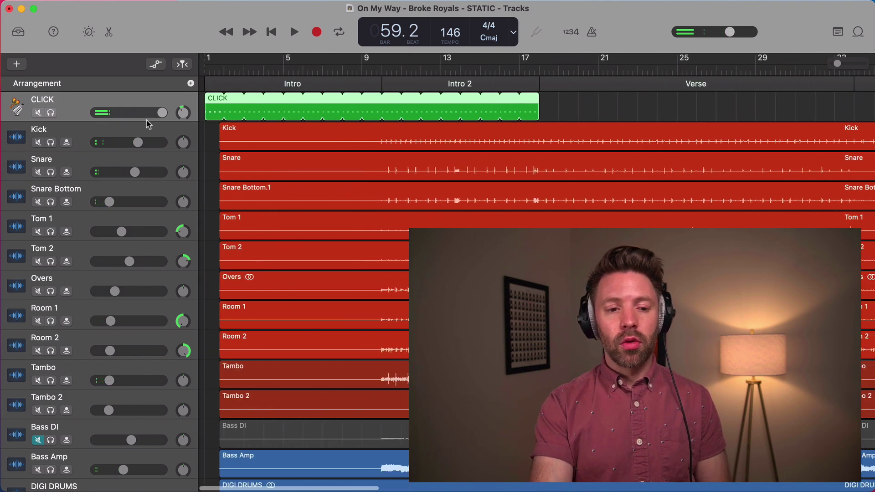
drag(162, 113, 148, 112)
key(Return)
key(space)
drag(150, 108, 145, 113)
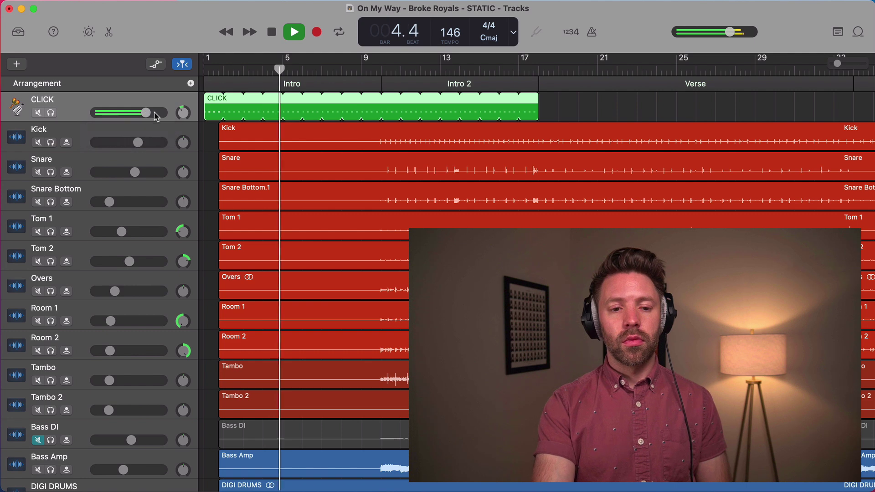
scroll(255, 134, right, 10)
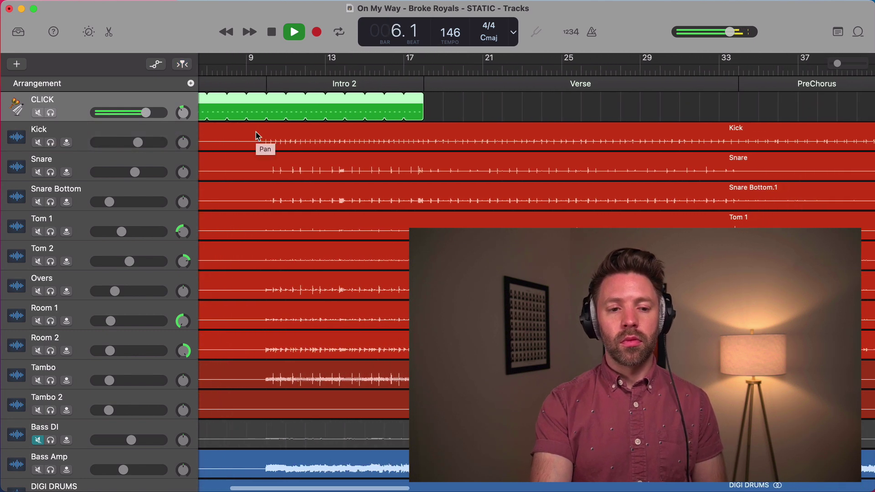
key(space)
Place the playhead at bar 21 in the Verse, and open the new-track dialog and dismiss it.
scroll(371, 127, right, 1)
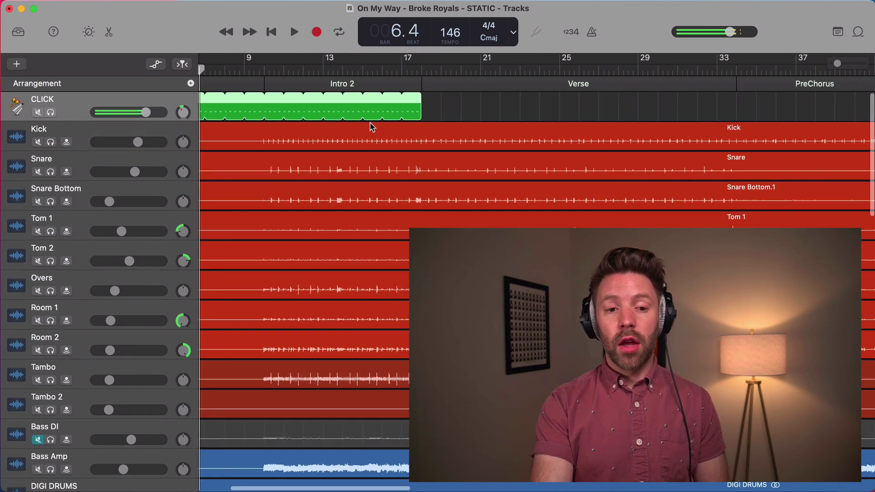
scroll(371, 126, right, 8)
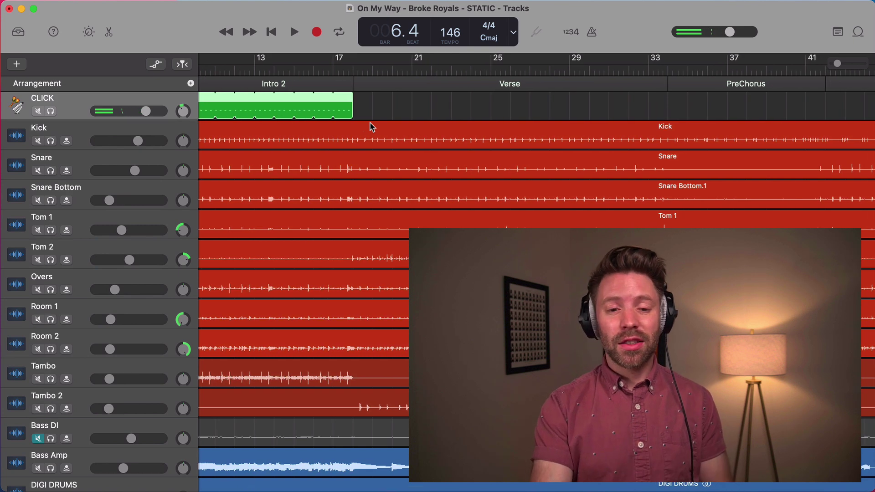
click(410, 68)
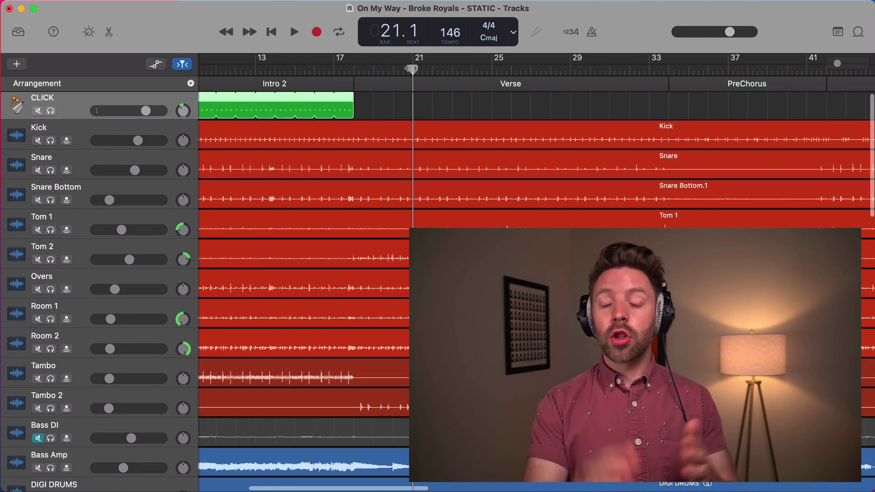
click(17, 65)
key(Escape)
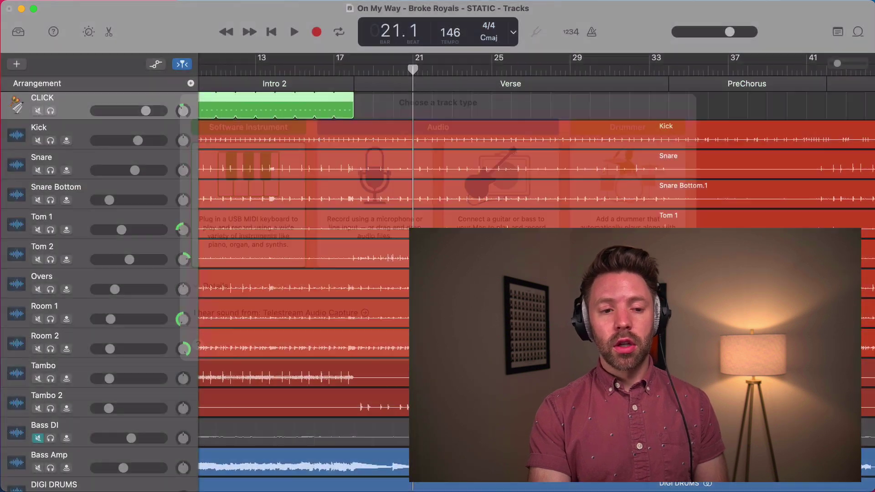
Check the CLICK track's Latin percussion patch in the sound Library and close the Library.
key(y)
scroll(64, 210, left, 5)
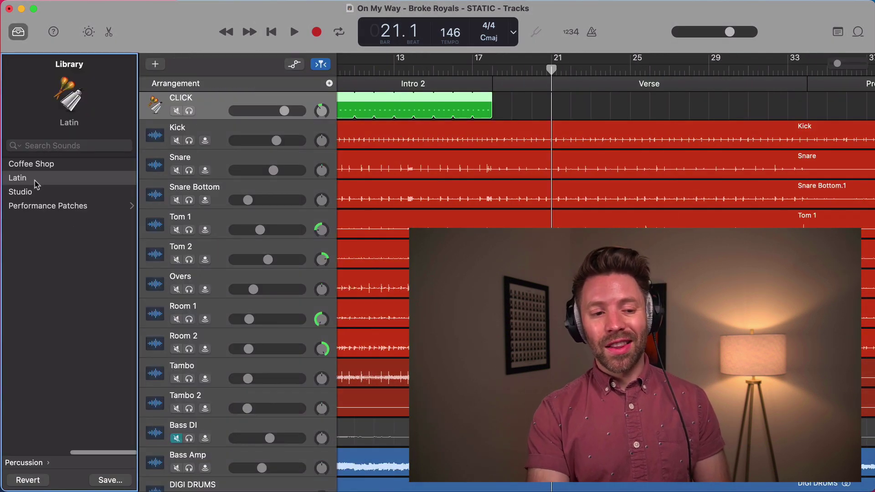
scroll(38, 258, right, 5)
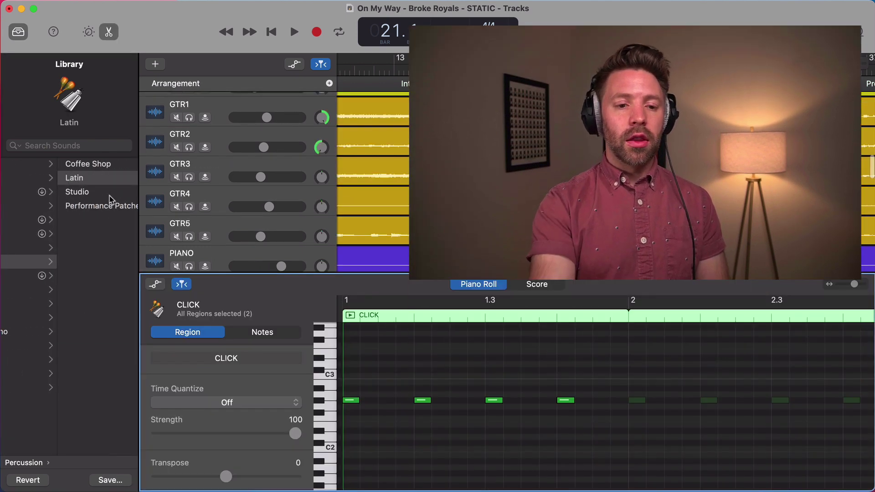
key(y)
Select all notes at the click's pitch in the CLICK regions in the Piano Roll.
scroll(187, 420, down, 1)
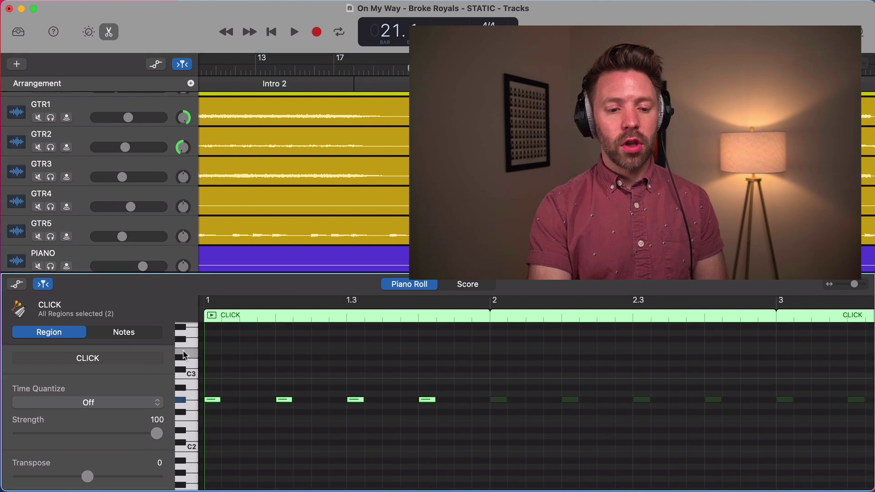
click(181, 401)
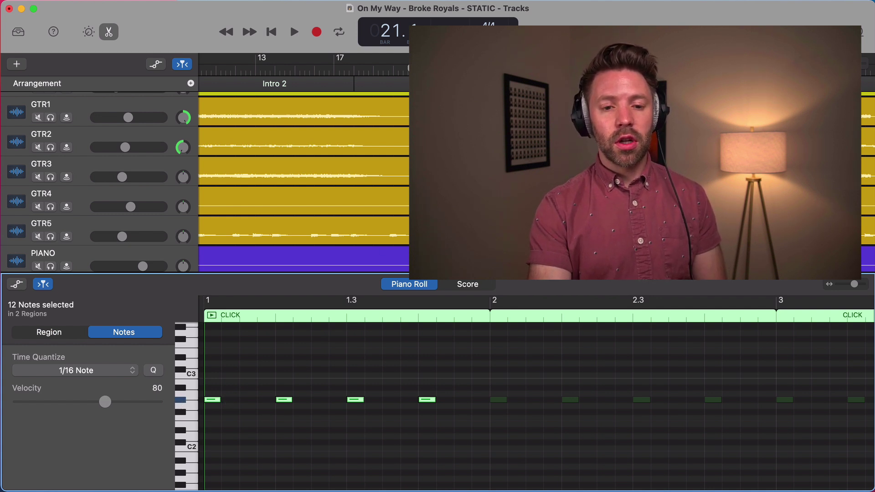
scroll(301, 183, up, 15)
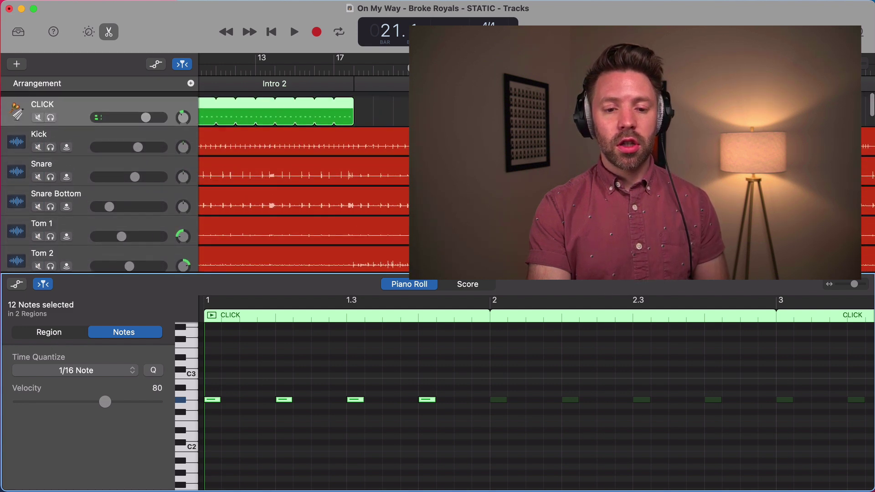
Add four click notes at the existing click pitch on the four beats of bar 21 in the Piano Roll.
scroll(486, 358, down, 5)
scroll(459, 338, right, 5)
scroll(439, 329, left, 5)
scroll(440, 328, up, 2)
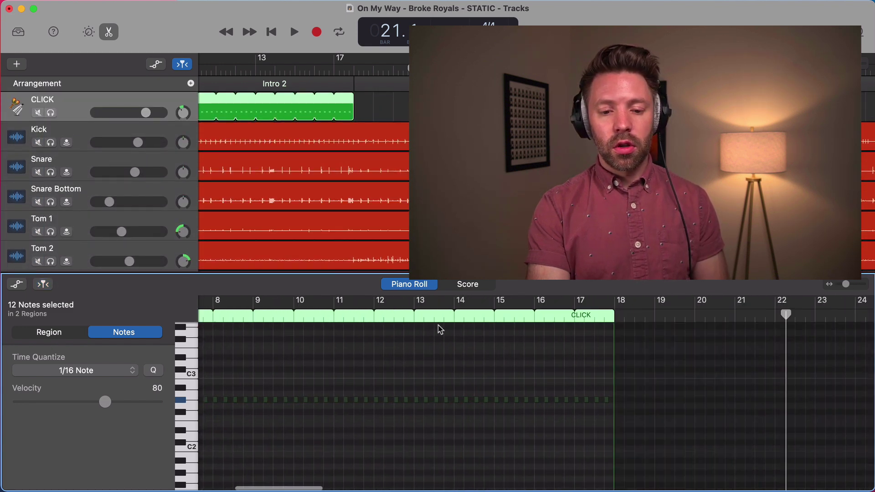
scroll(439, 328, up, 10)
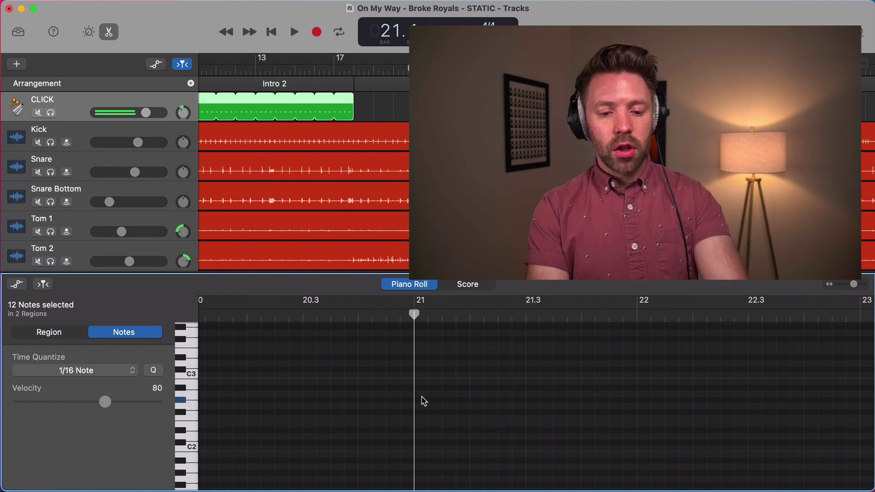
click(425, 403)
click(476, 402)
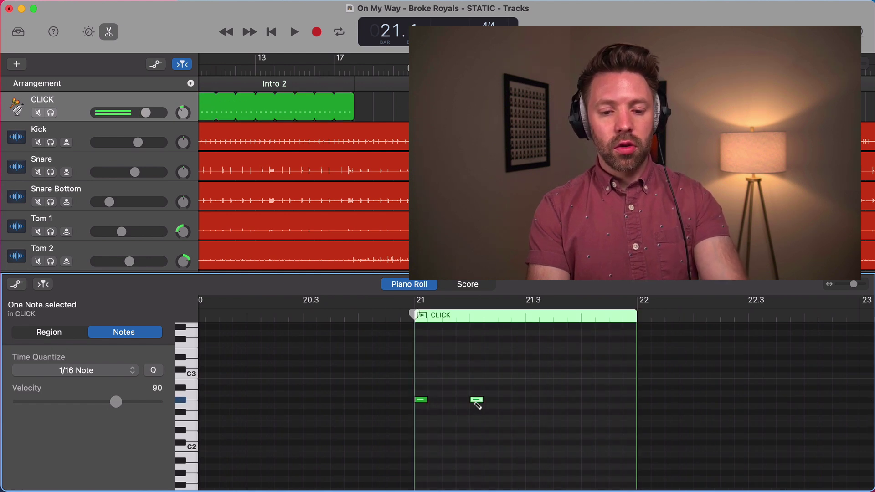
click(533, 402)
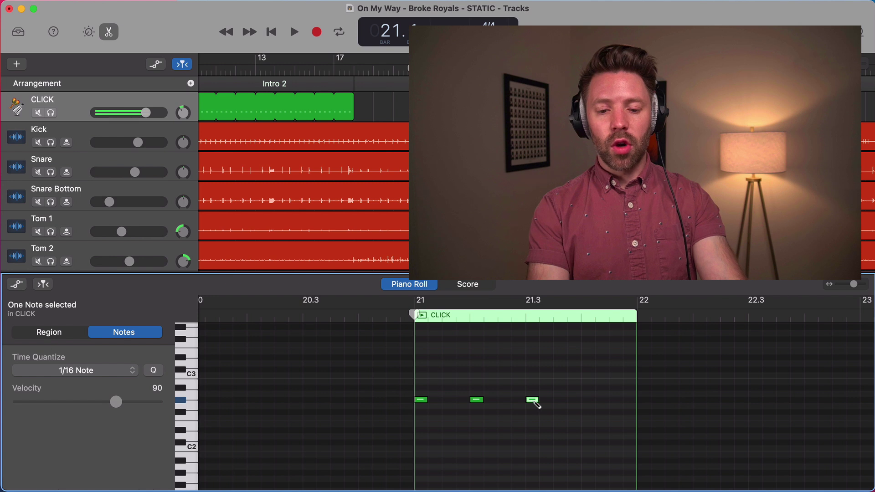
click(587, 402)
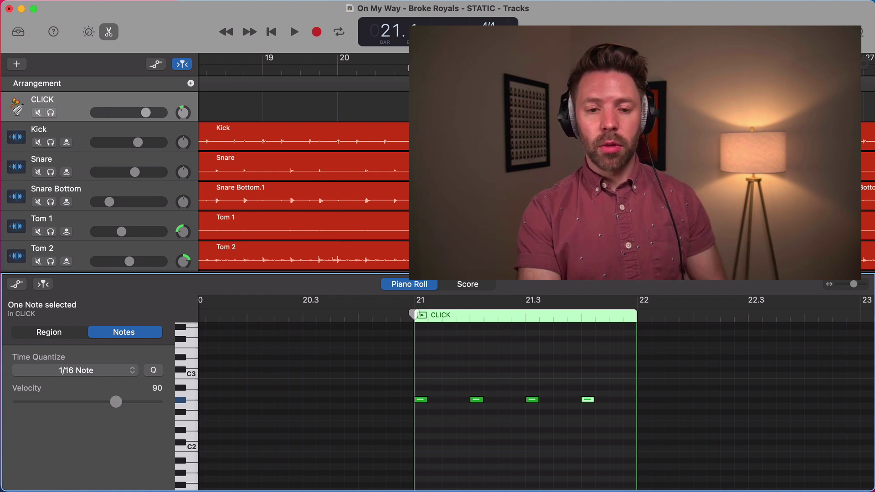
Loop the new CLICK region at bar 21 to just past bar 25 while playing the Verse.
key(Left)
key(space)
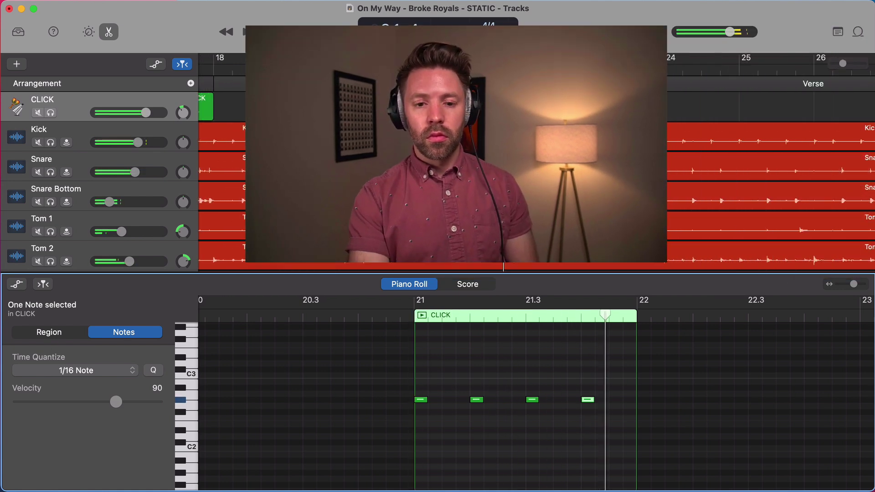
drag(513, 97, 762, 99)
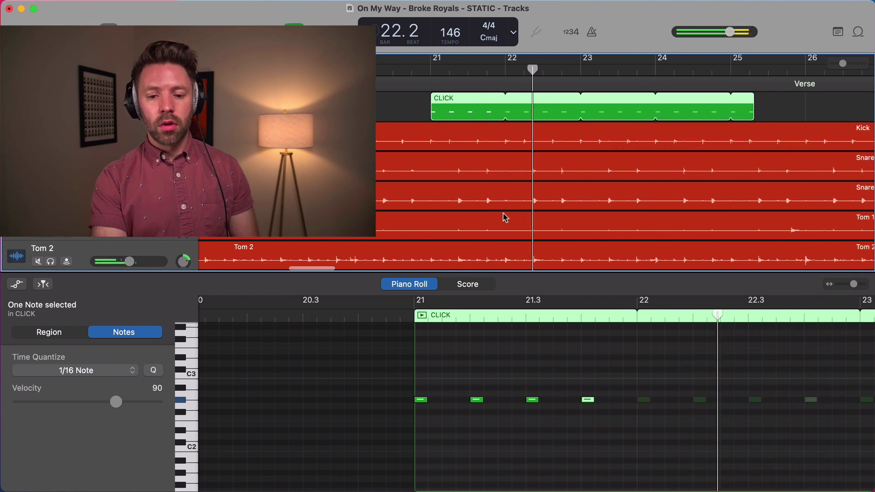
key(space)
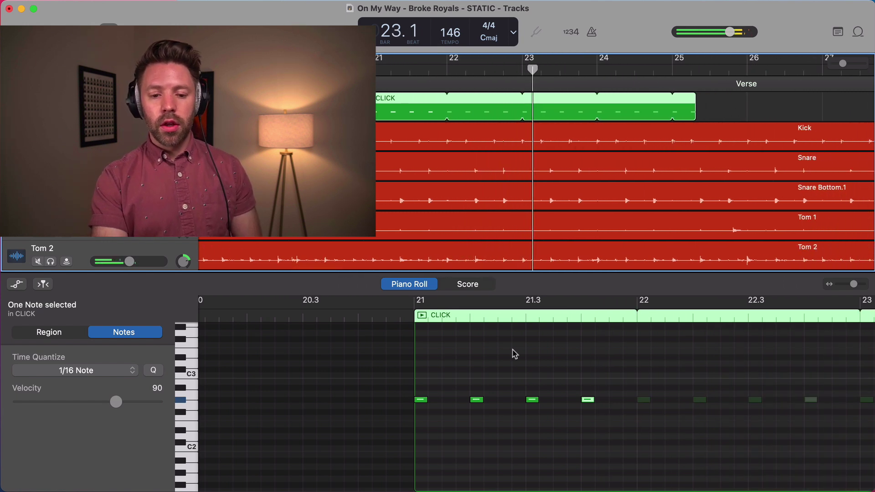
Set the velocity of bar 21's first click note to 127 and audition it against the beat-three note.
click(422, 402)
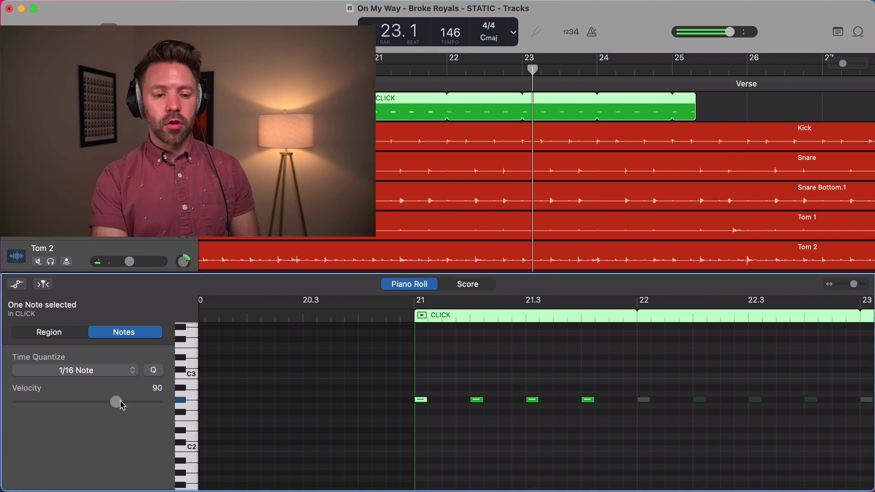
drag(120, 406, 161, 405)
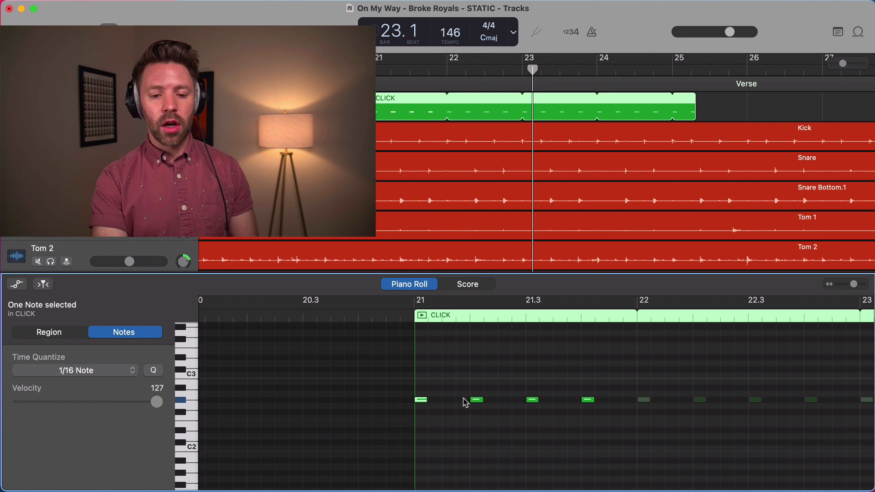
click(529, 400)
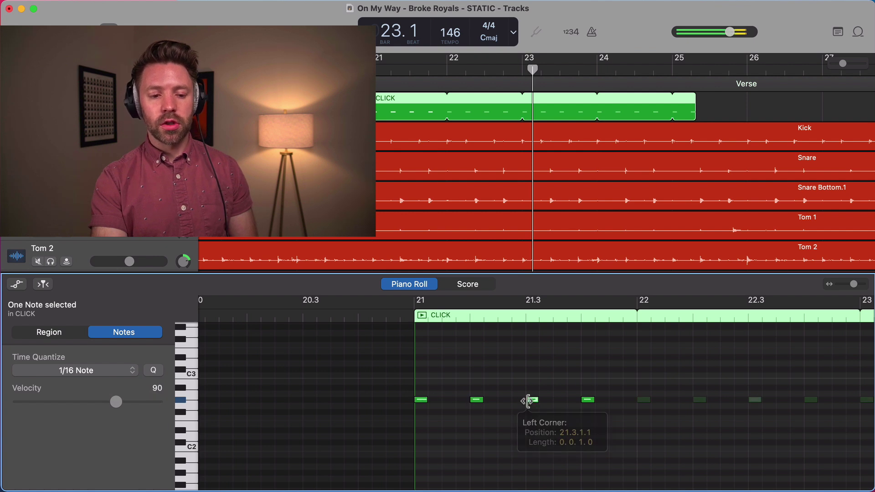
click(420, 400)
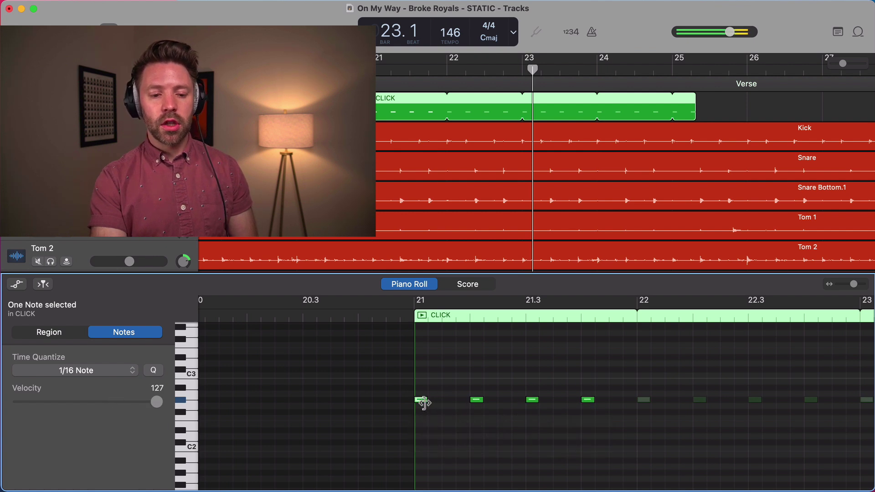
key(shift+space)
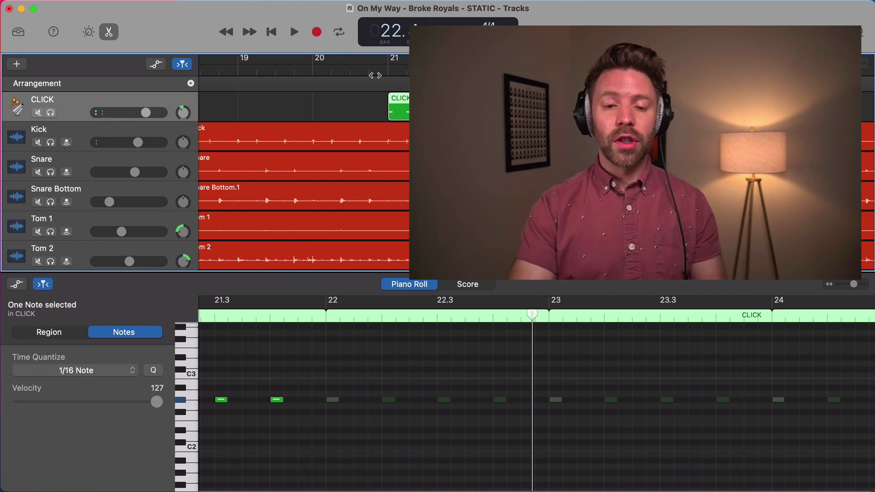
Delete the looped CLICK region that starts at bar 21 in the Verse.
key(super+f)
key(z)
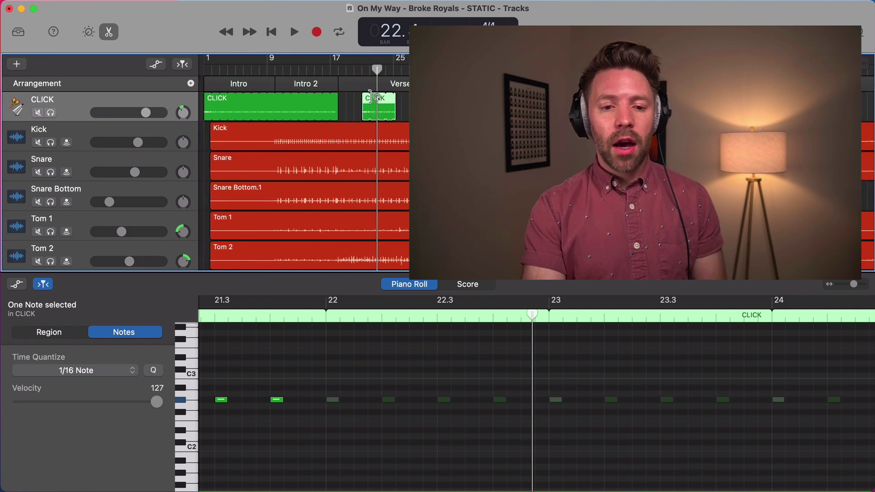
click(369, 111)
key(Delete)
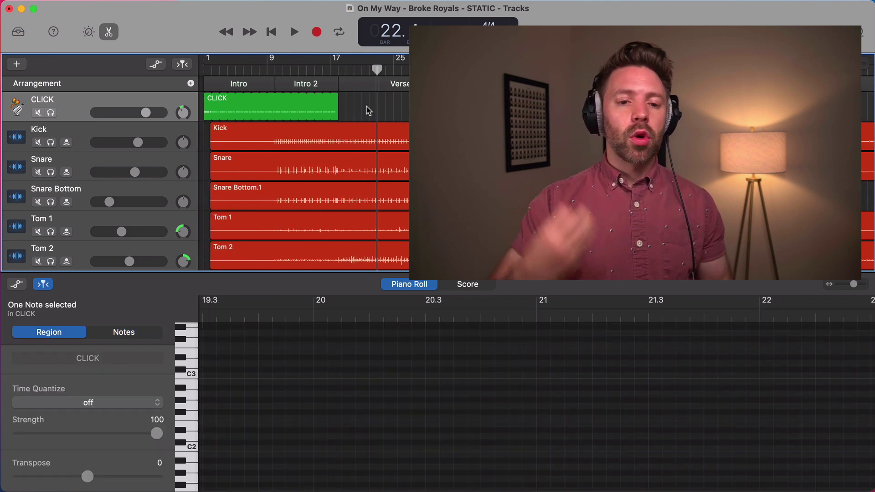
Play the song from bar 17 across the transition from Intro 2 into the Verse.
click(306, 71)
key(super+f)
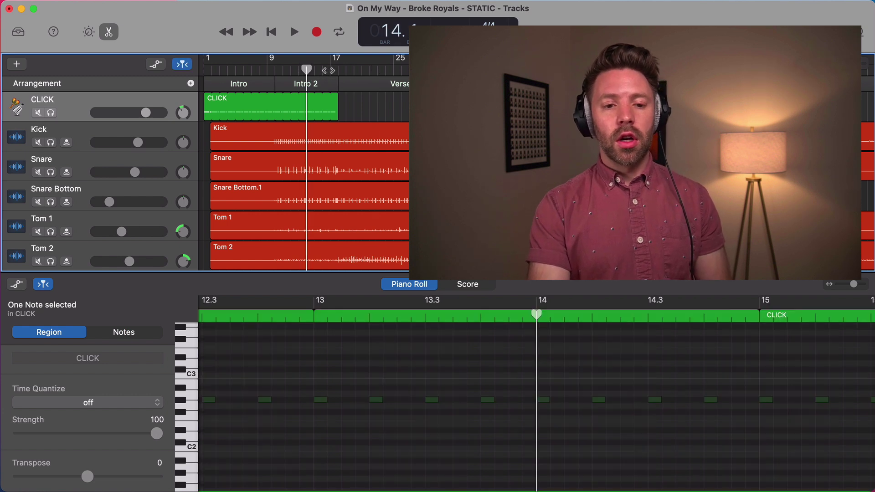
click(329, 69)
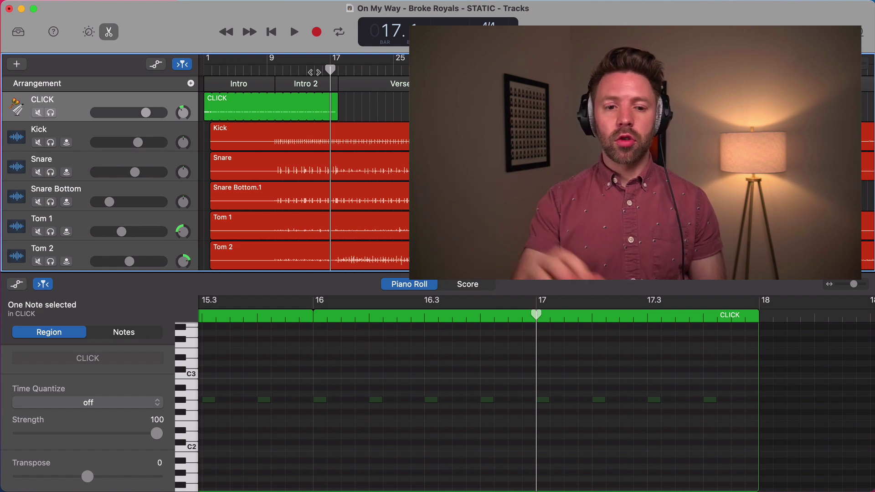
key(space)
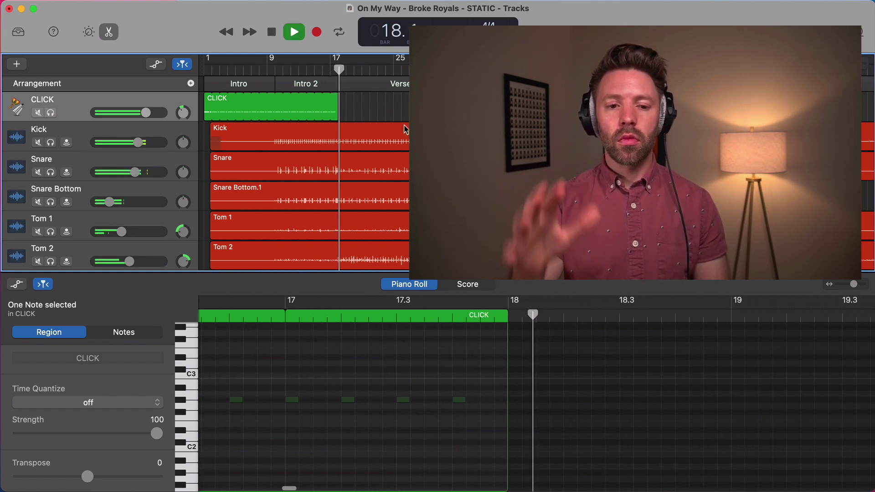
key(space)
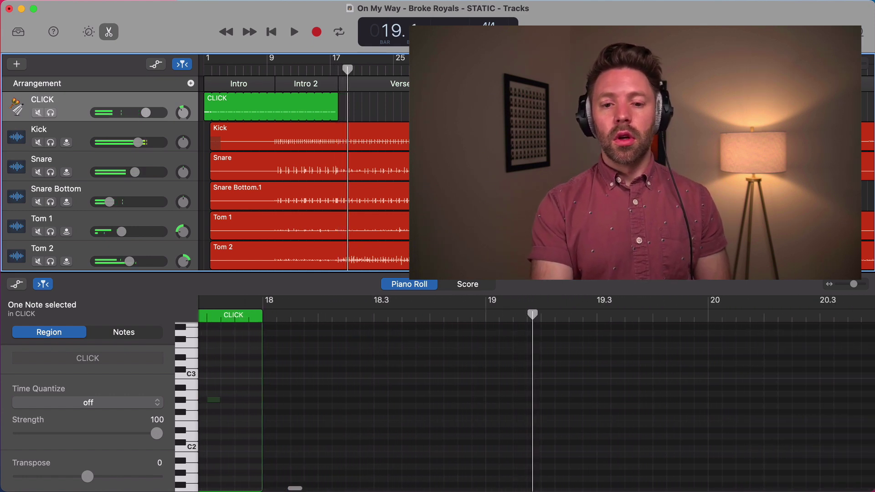
Listen to the CLICK region at the start of the Chorus together with the song.
click(577, 115)
key(space)
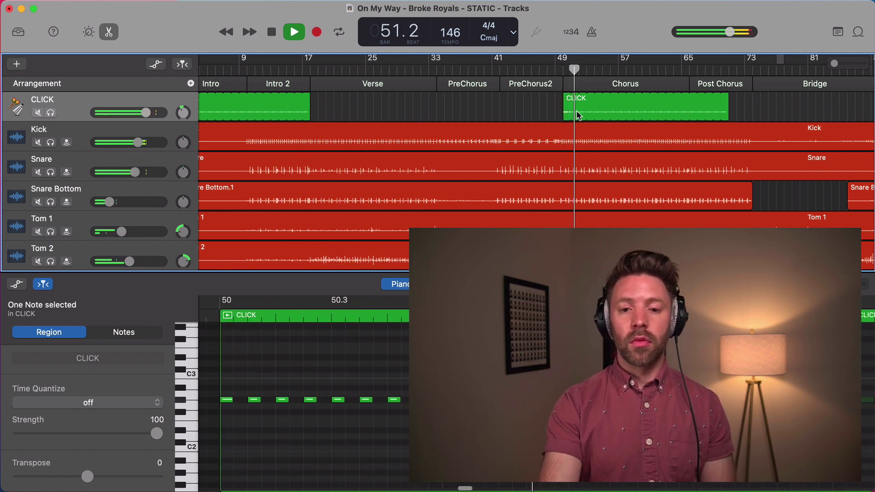
key(space)
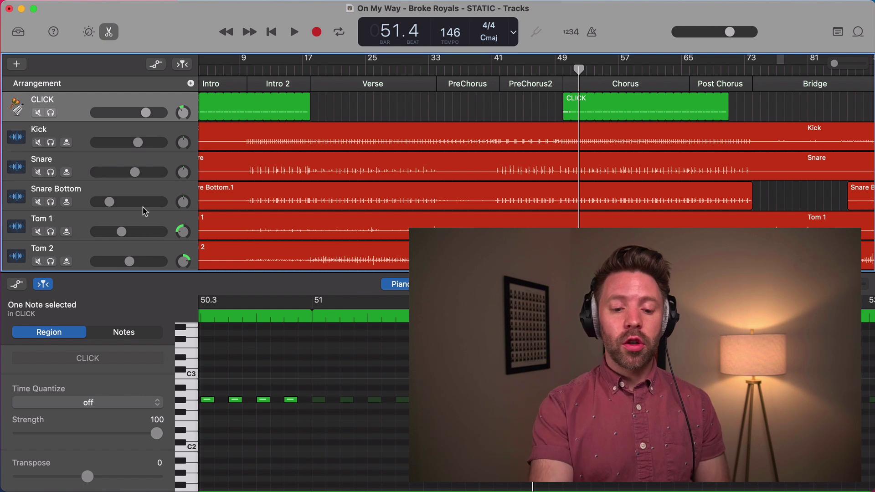
Show the CLICK track's Smart Controls and check the Blocks & Bells level in the mix section.
key(y)
key(y)
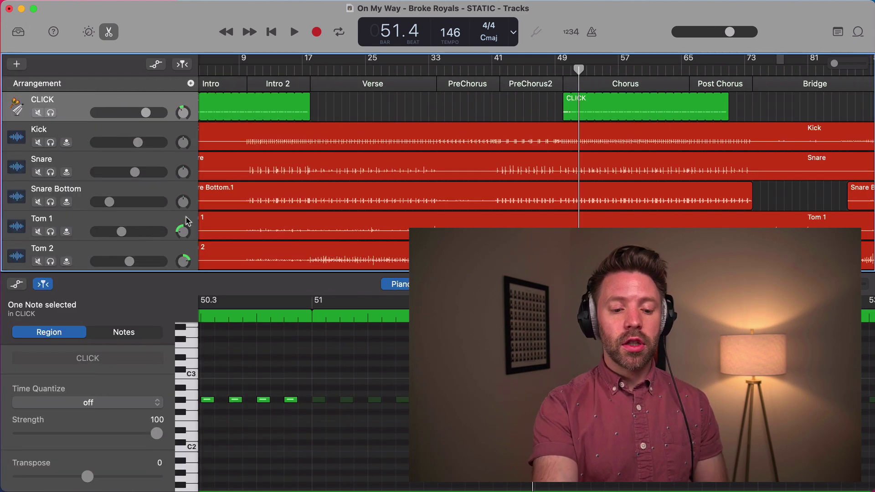
key(b)
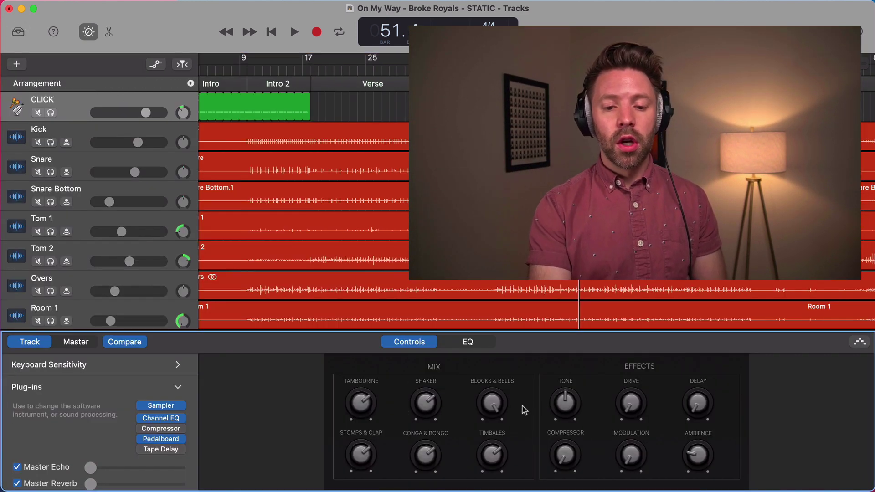
click(492, 407)
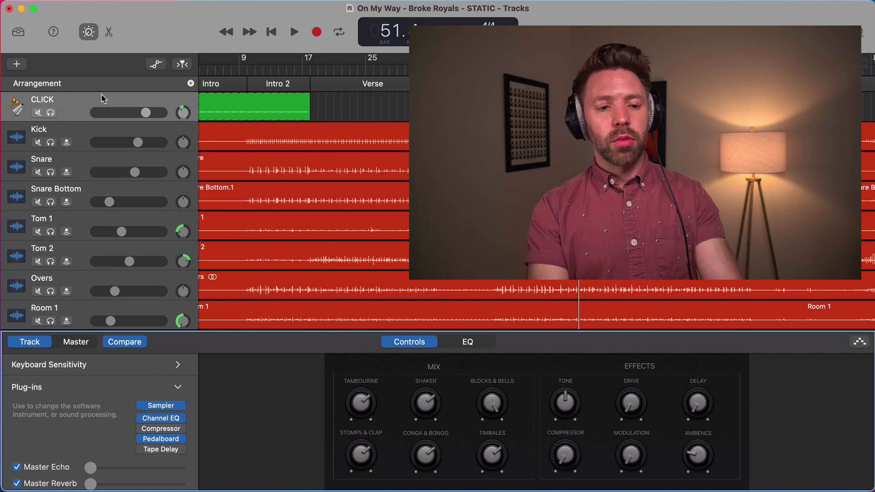
Solo the CLICK track during playback, pan it to -14, and turn its solo off again.
click(50, 112)
key(space)
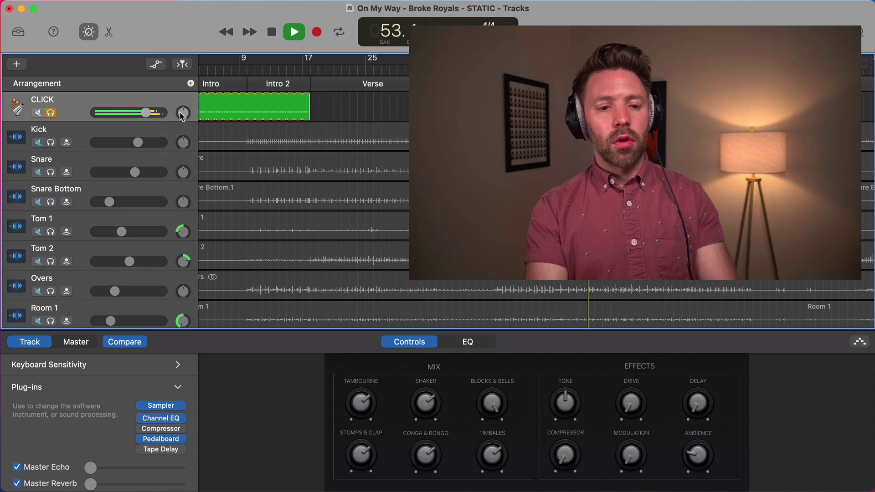
drag(181, 115, 181, 122)
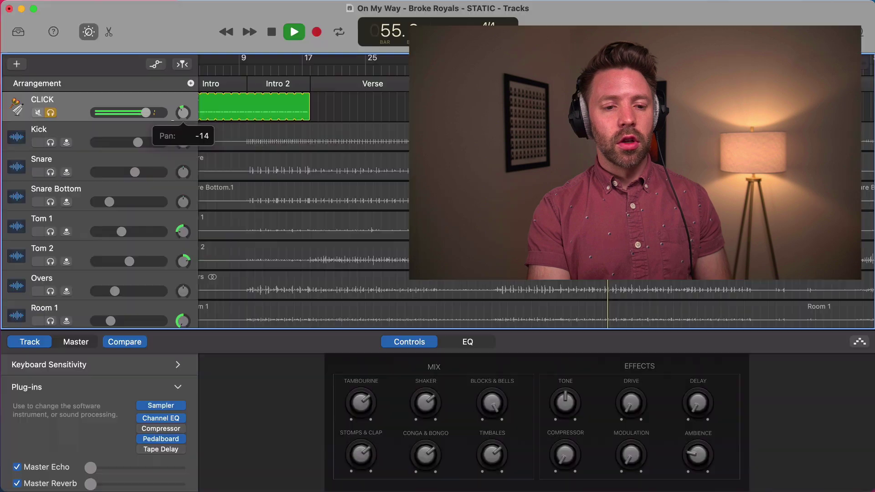
click(51, 115)
key(space)
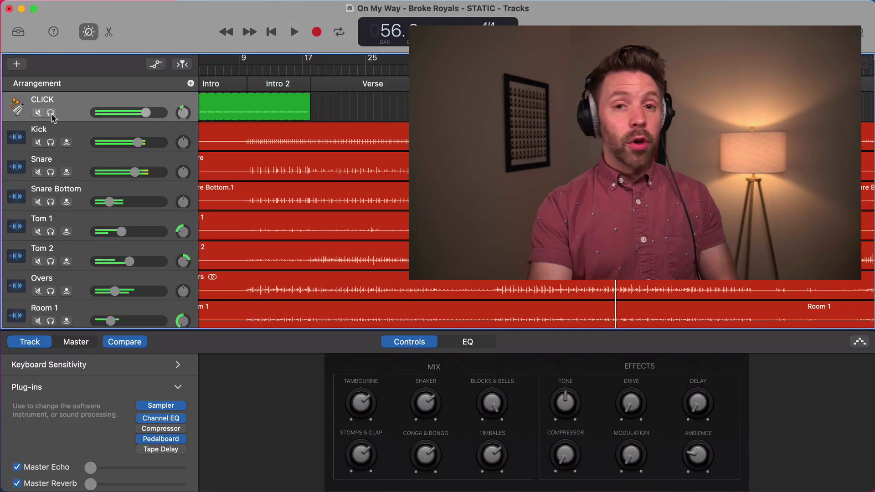